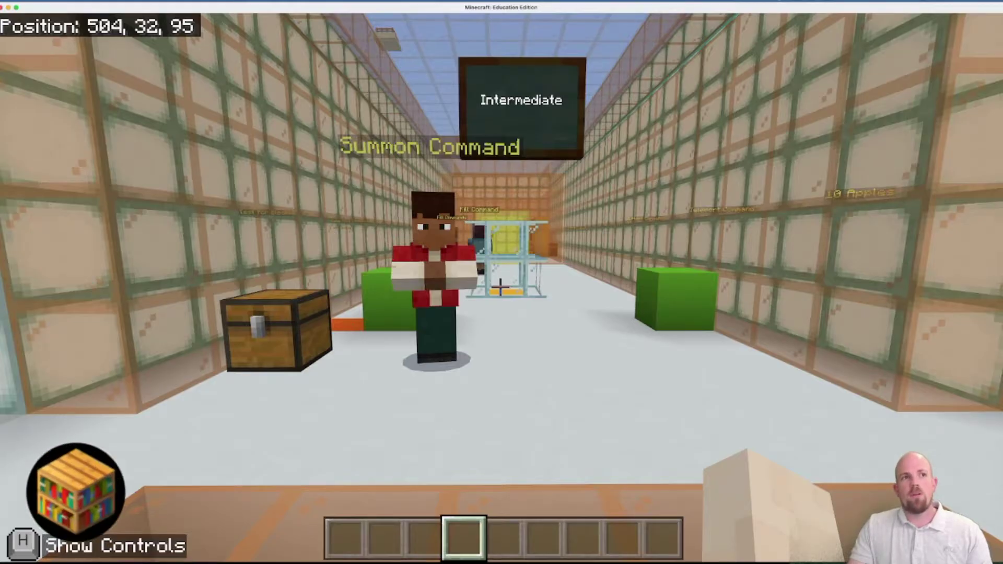
Step: Walk forward to the Summon Command guide at the Intermediate station
key("w")
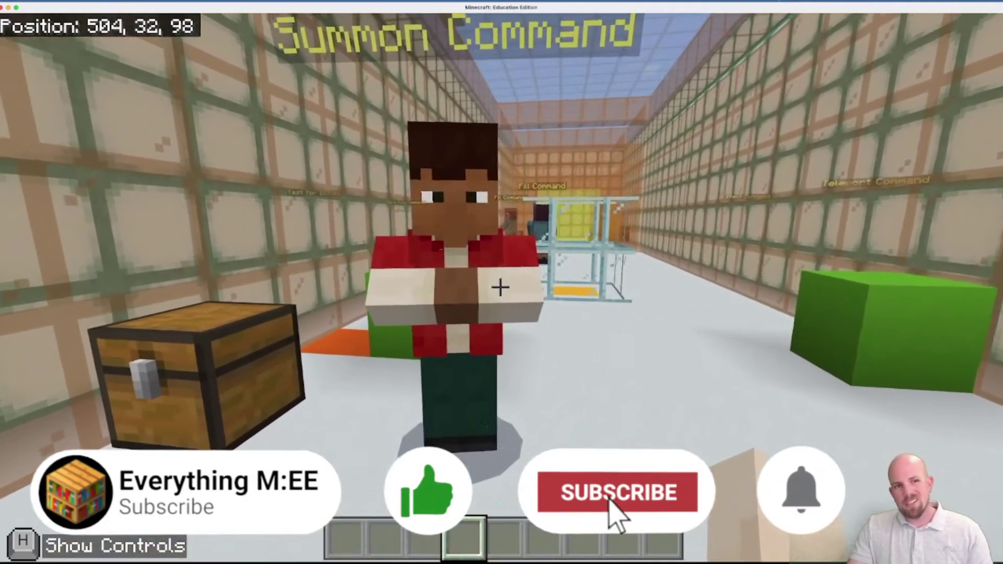
Step: Open the guide's instructions and scroll down to the /summon zombie 504 32 106 command
right_click(500, 287)
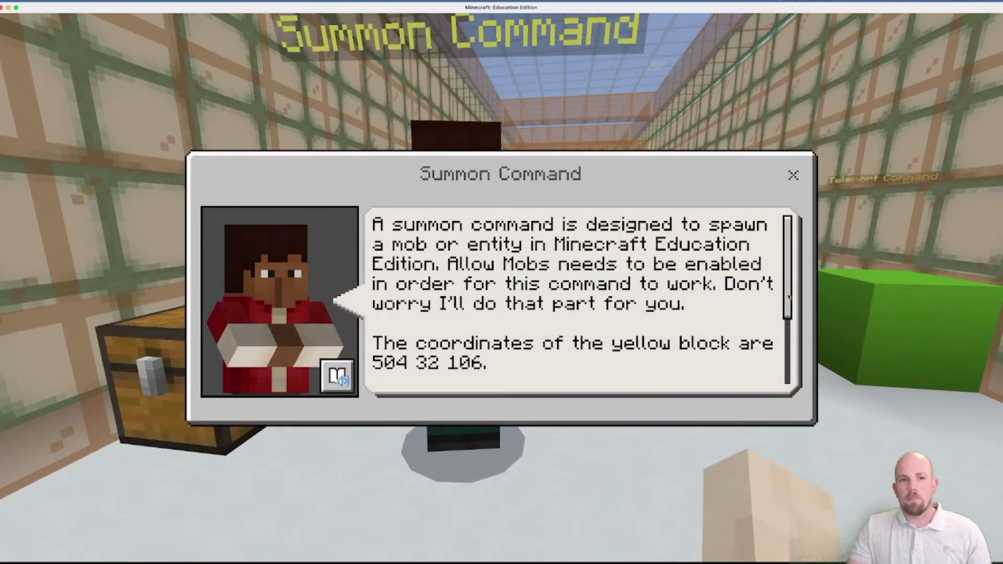
left_click_drag(789, 302, 790, 341)
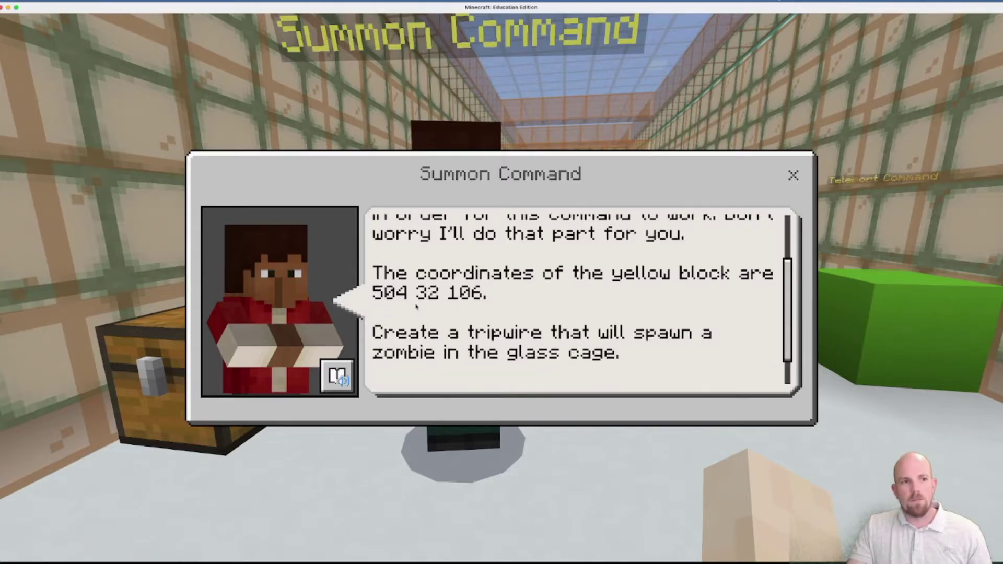
left_click_drag(790, 282, 786, 297)
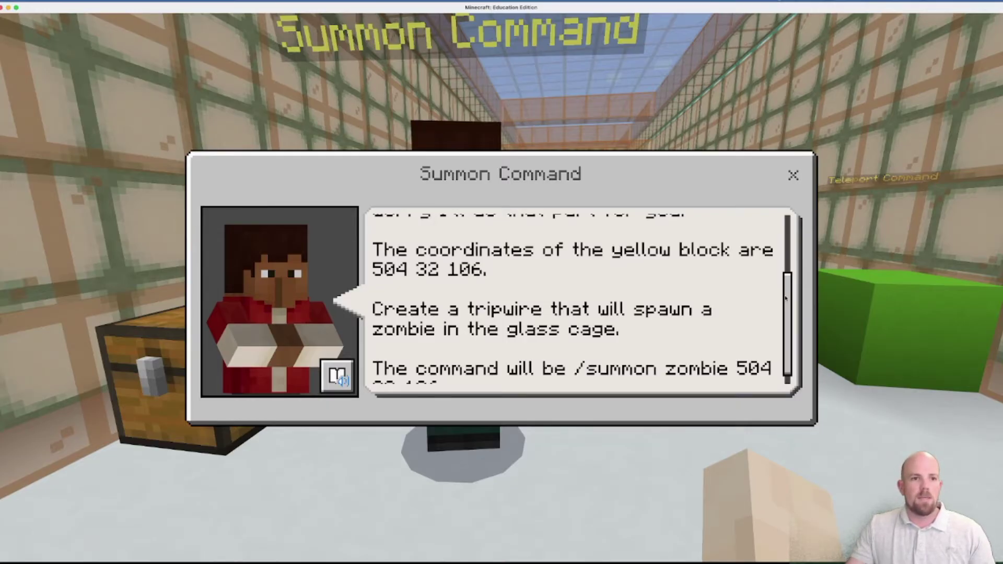
left_click_drag(786, 330, 785, 361)
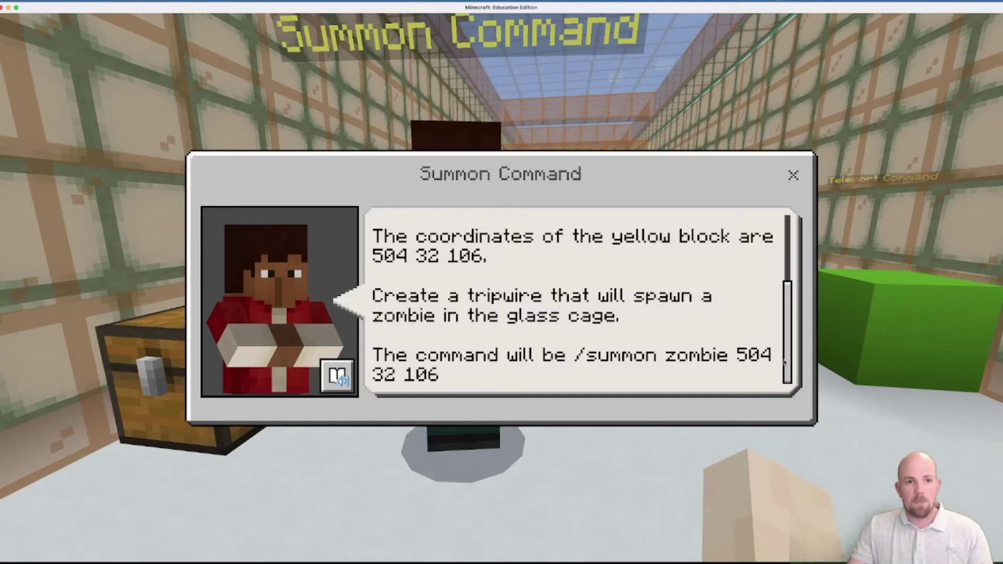
Step: Close the instructions and fly down into the glass cage around the yellow block
left_click(791, 177)
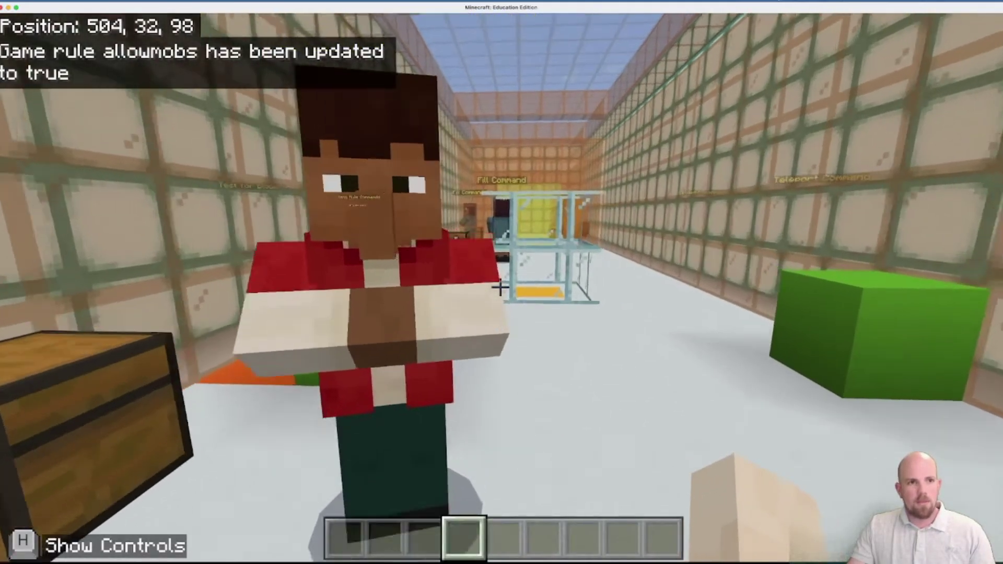
key("w")
key("w")
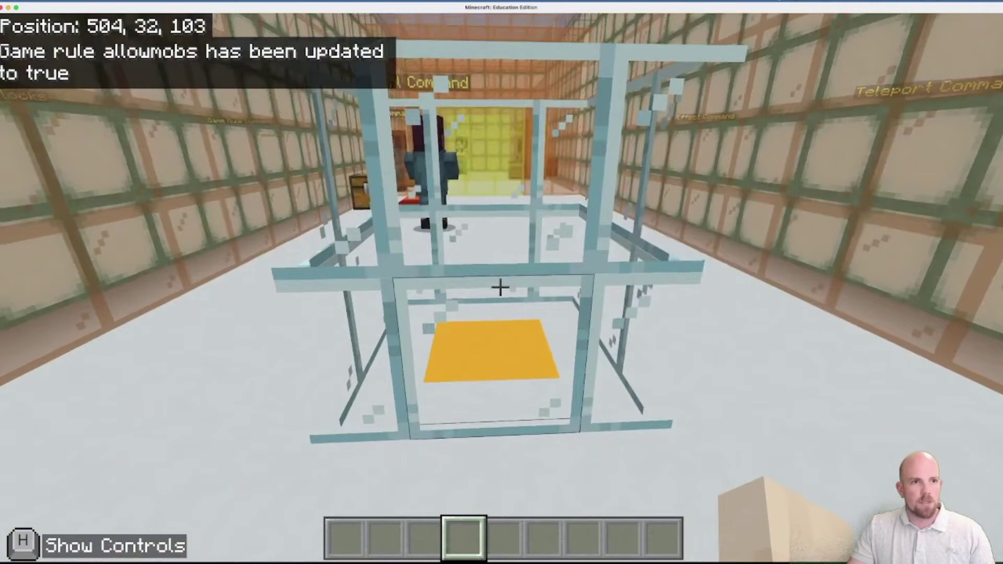
key("space")
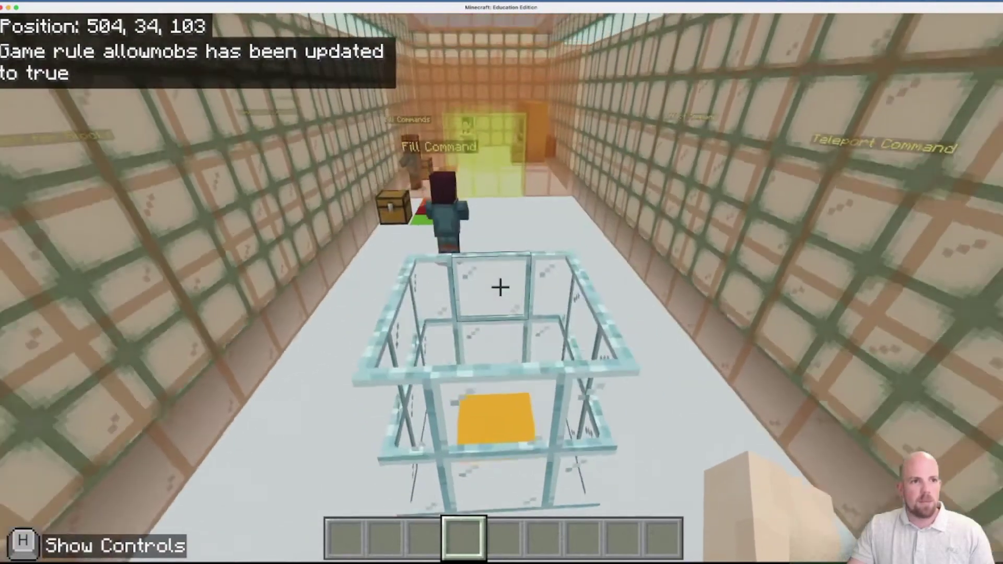
key("w")
key("shift")
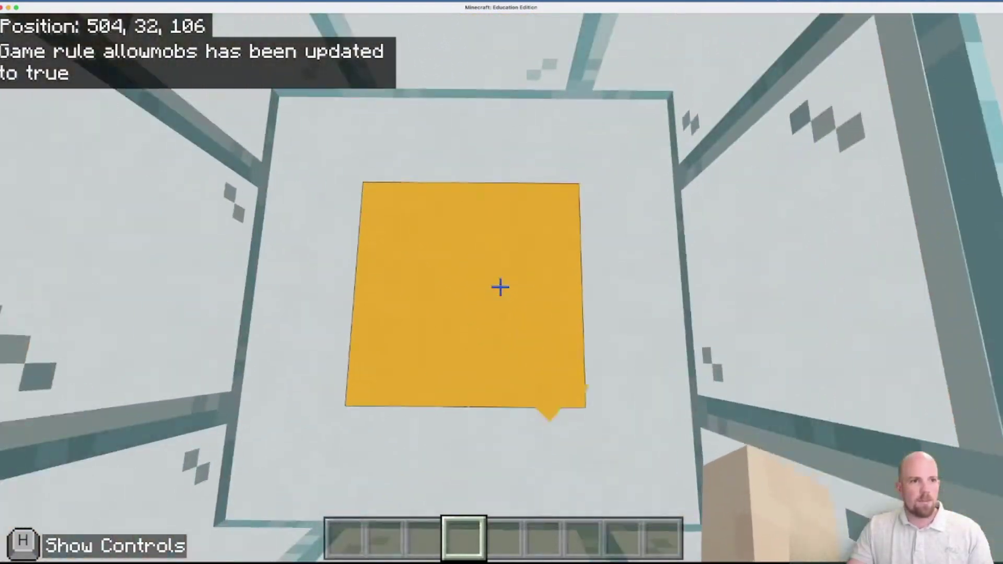
mouse_move(502, 287)
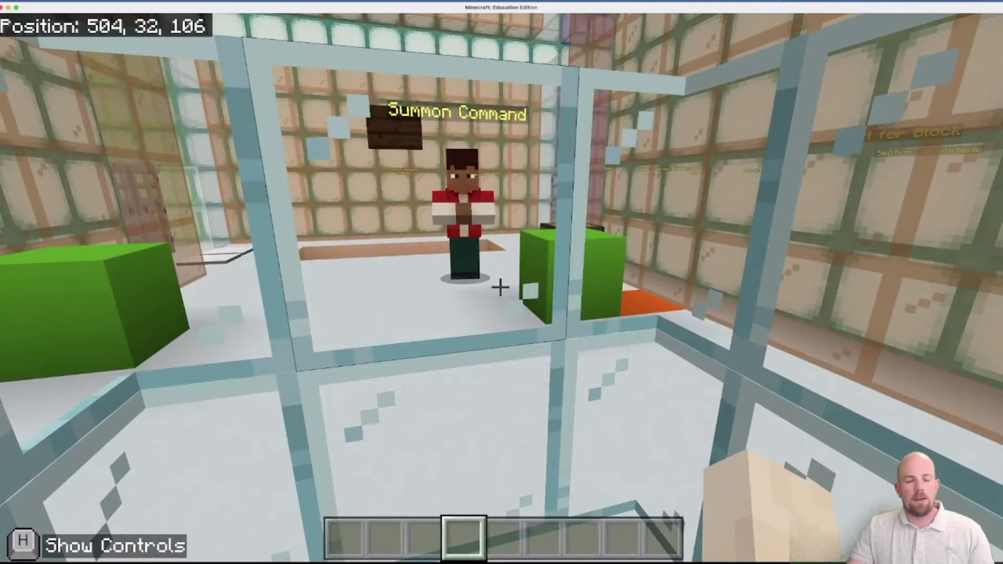
Step: Fly out of the cage and land on the floor beside the chest
key("space")
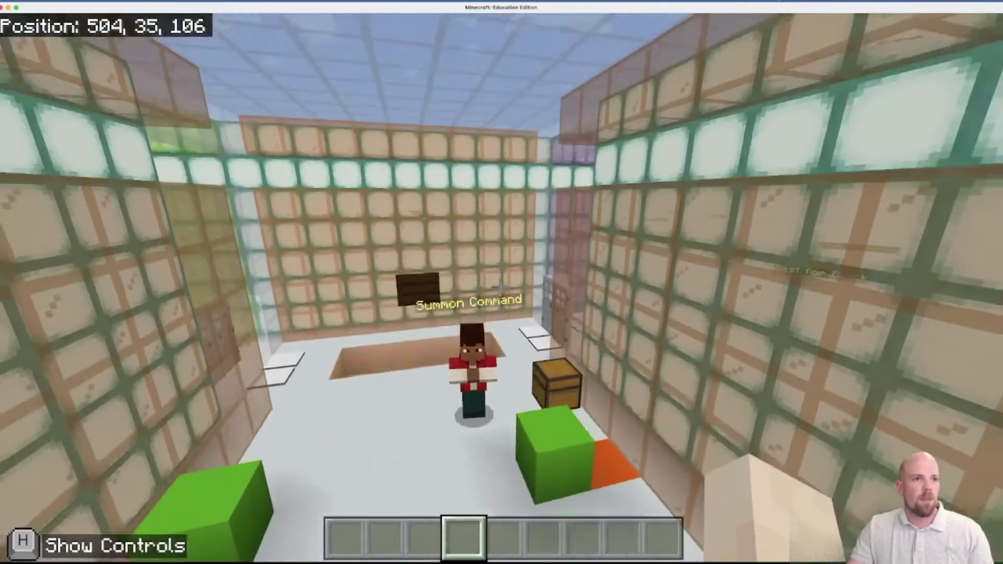
key("w")
key("shift")
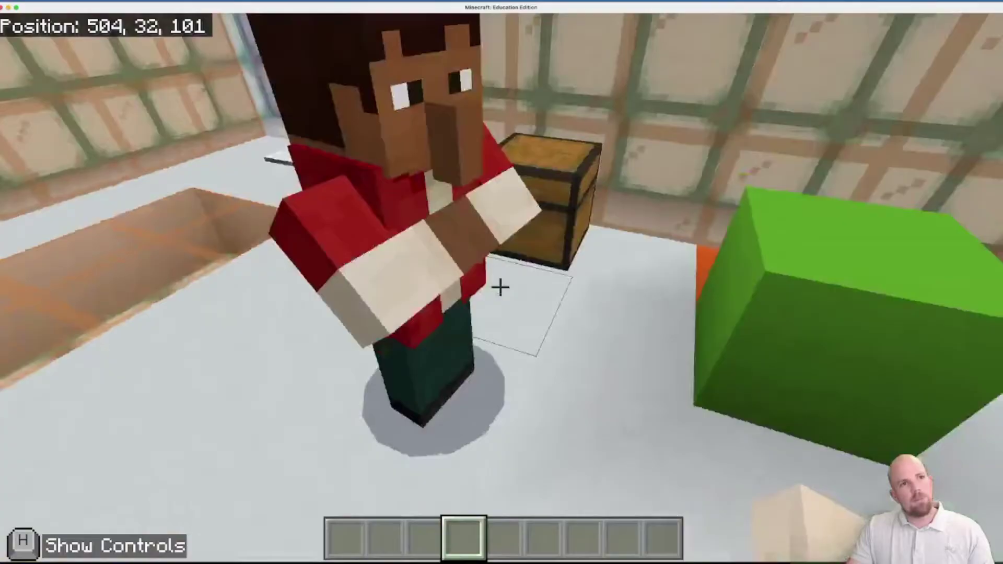
Step: Move the chest's command block, string and tripwire hooks into hotbar slots 1–3
key("w")
right_click(501, 288)
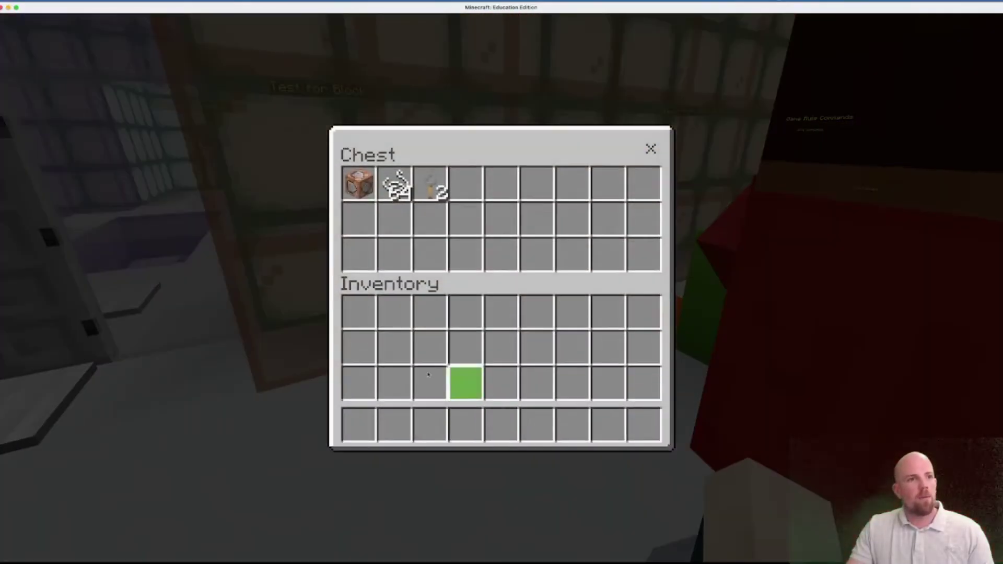
left_click(358, 183)
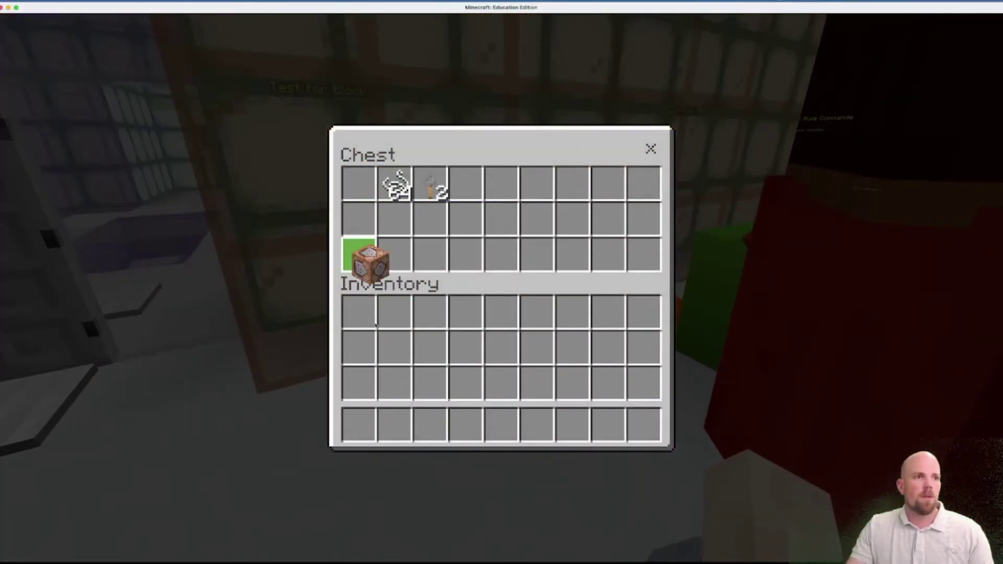
left_click(358, 423)
left_click(394, 188)
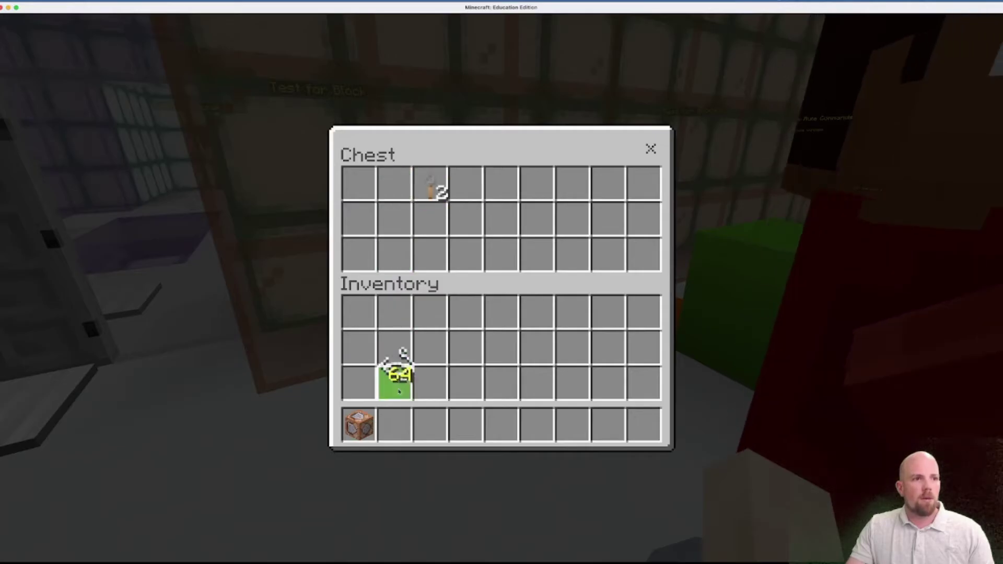
left_click(395, 425)
left_click(432, 186)
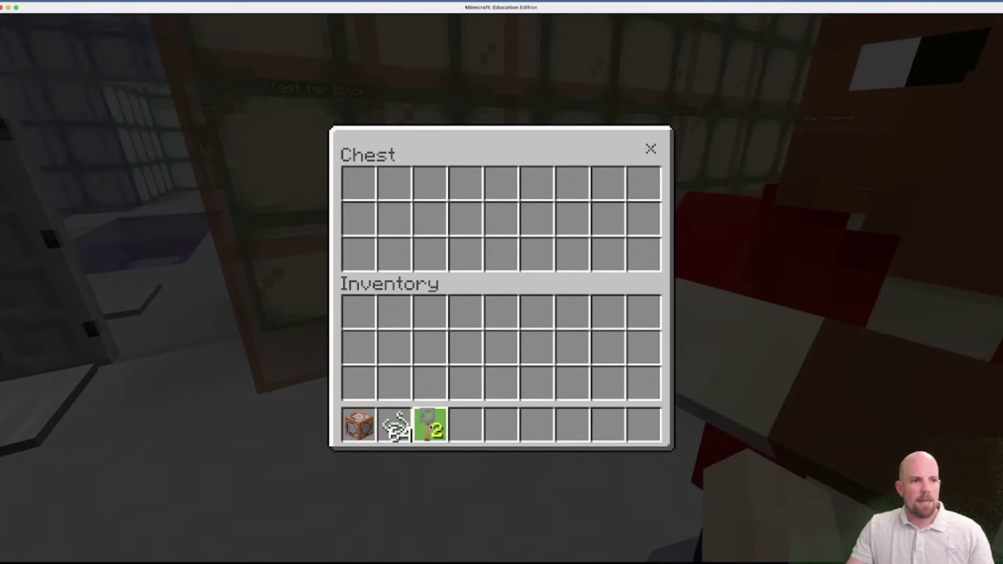
left_click(430, 424)
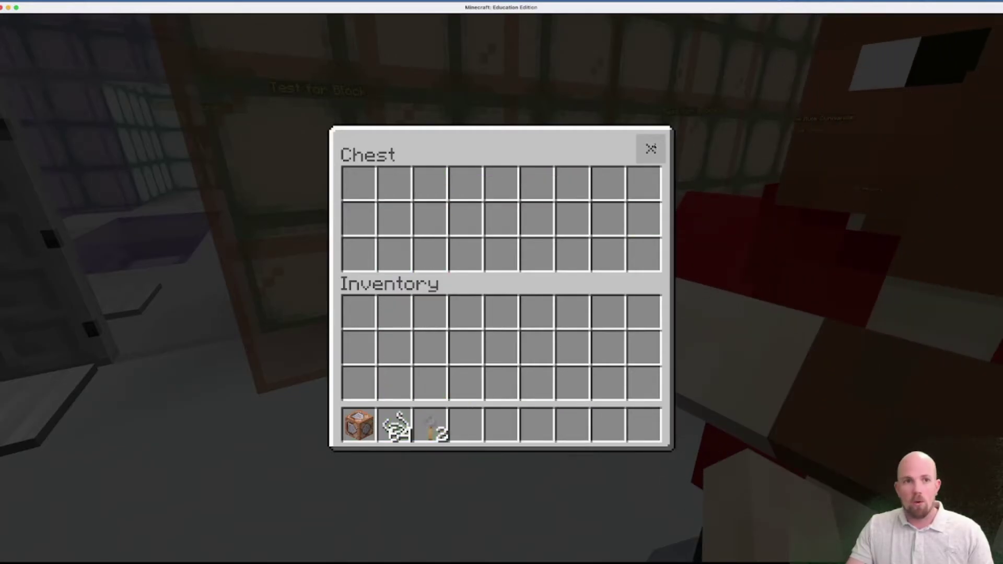
Step: Close the chest and walk back next to the green block
left_click(652, 149)
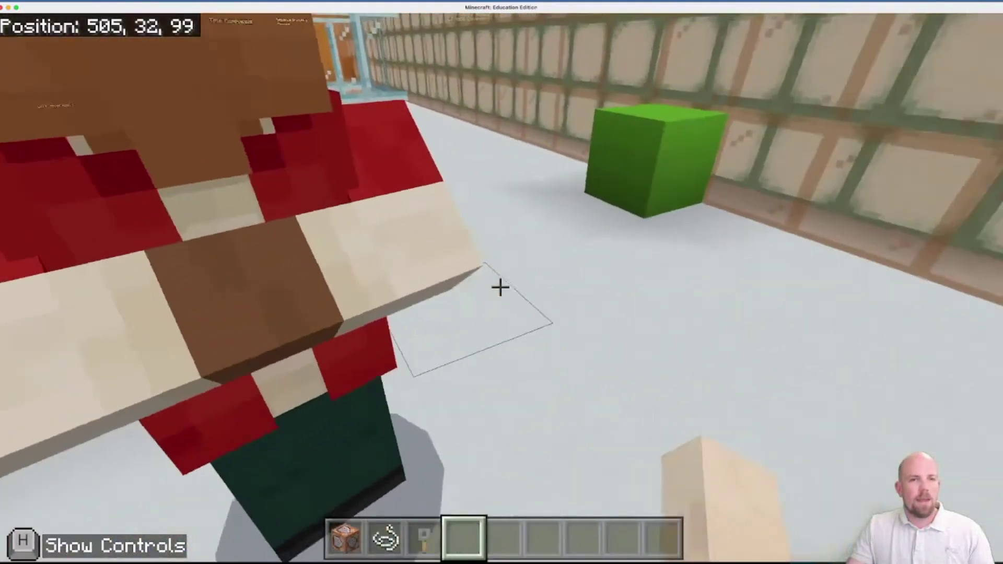
key("s")
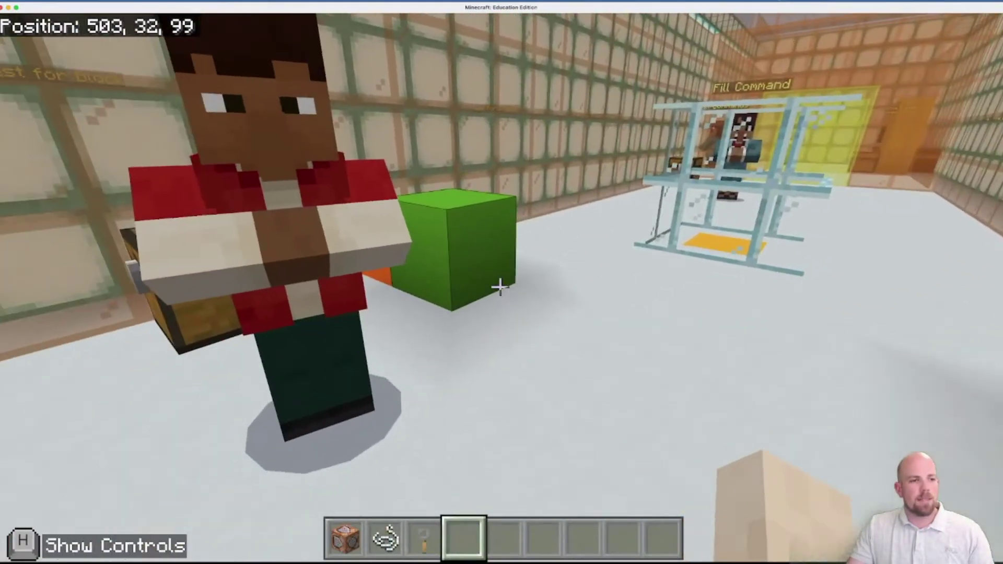
scroll(500, 286, "down", 6)
key("w")
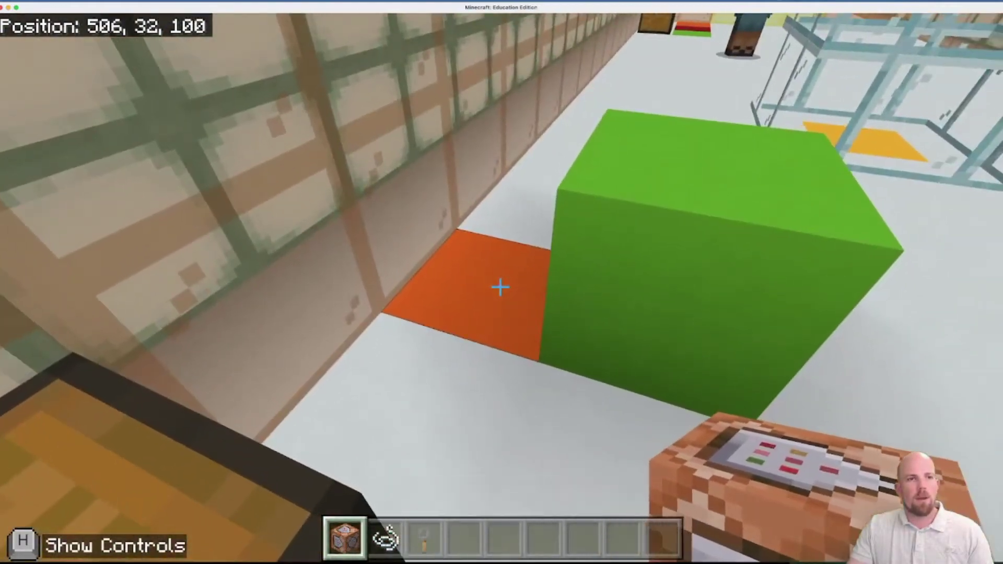
Step: Place the command block beside the green block with the command /summon zombie 504 32 106
right_click(500, 288)
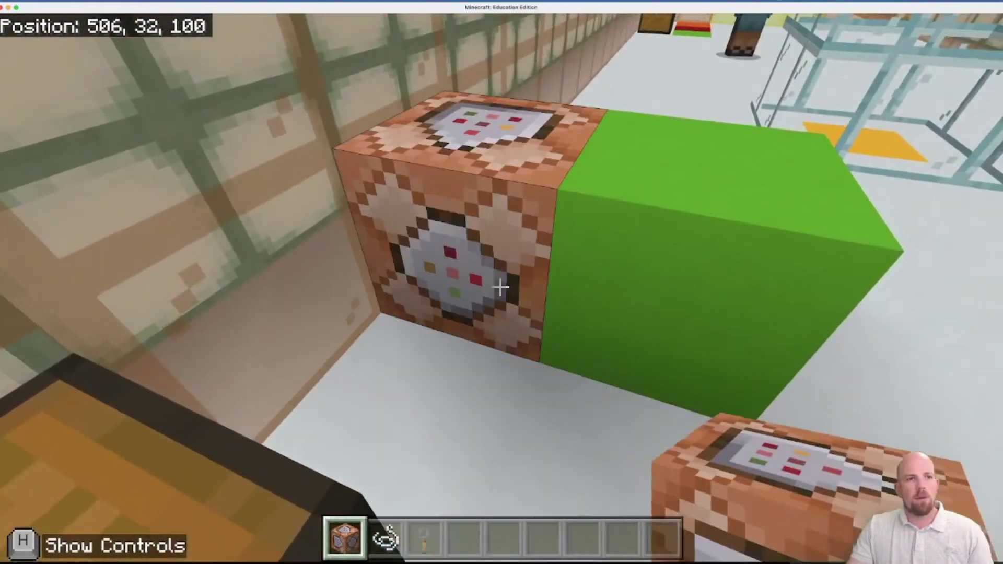
right_click(501, 287)
type("/summon zombie 504 32 106")
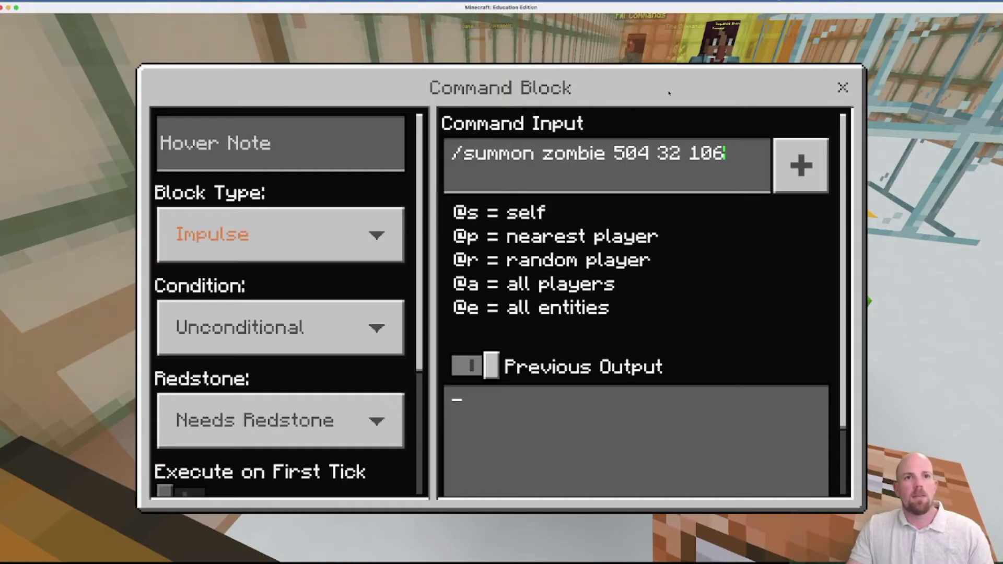
key("Escape")
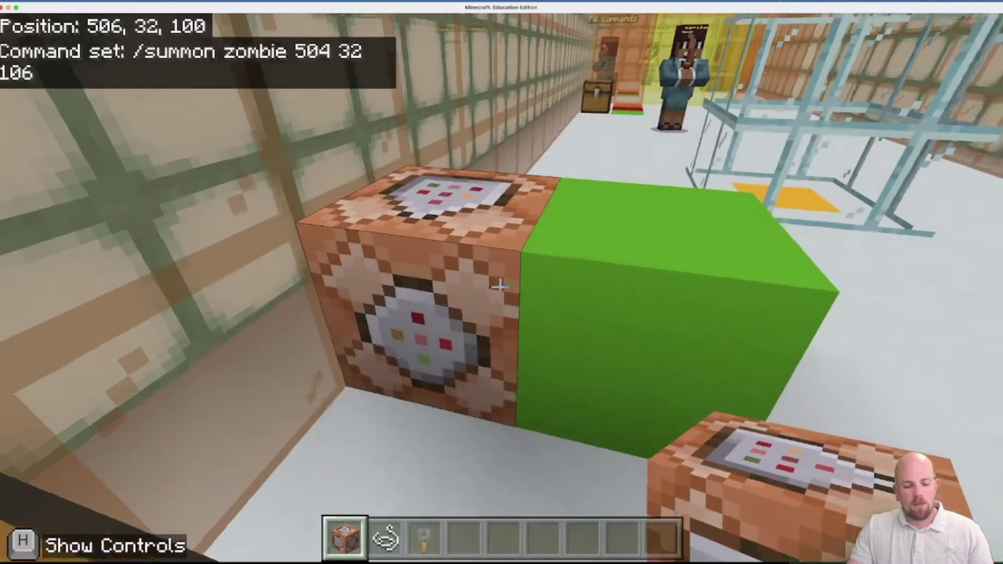
Step: Attach a tripwire hook to the green block
key("2")
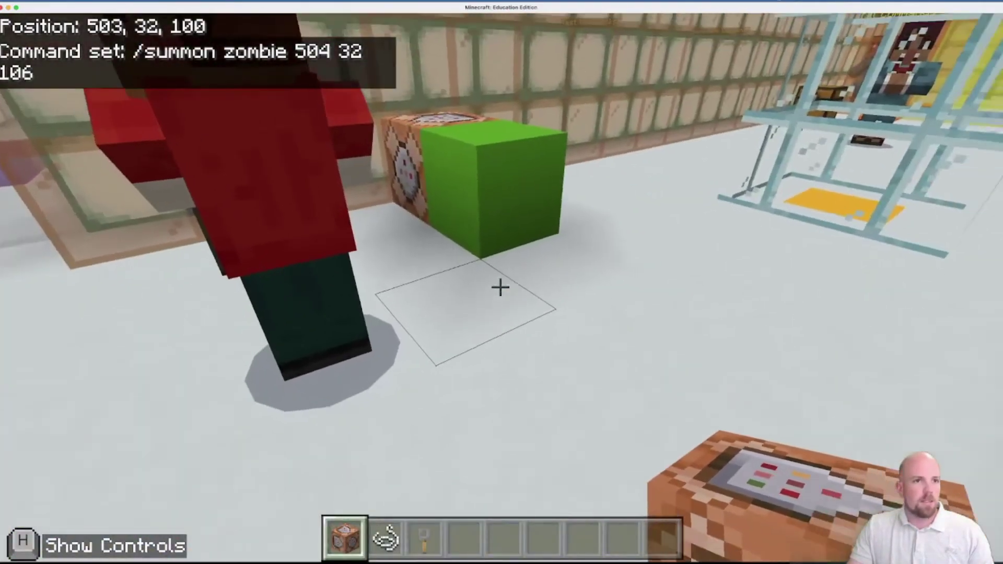
key("3")
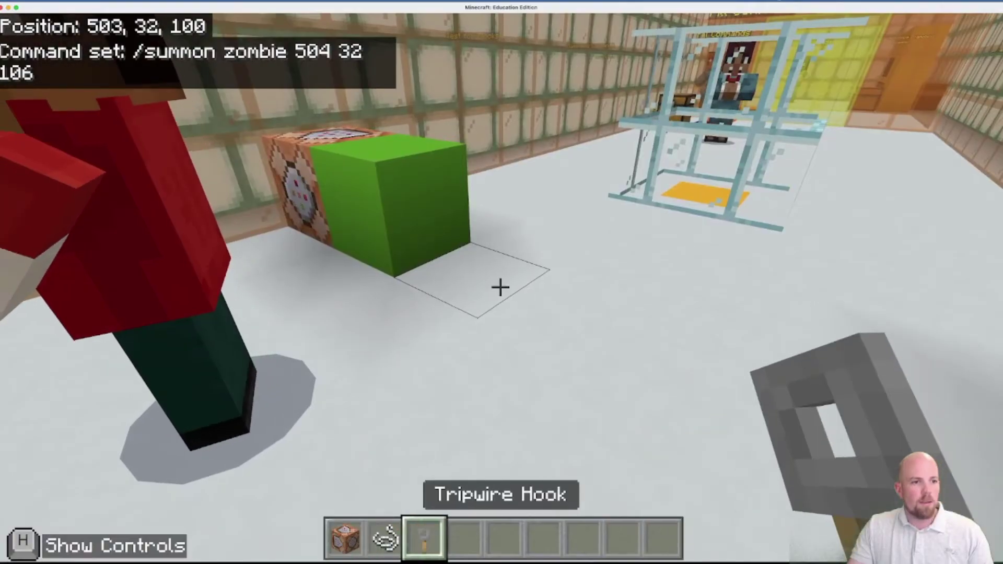
right_click(501, 287)
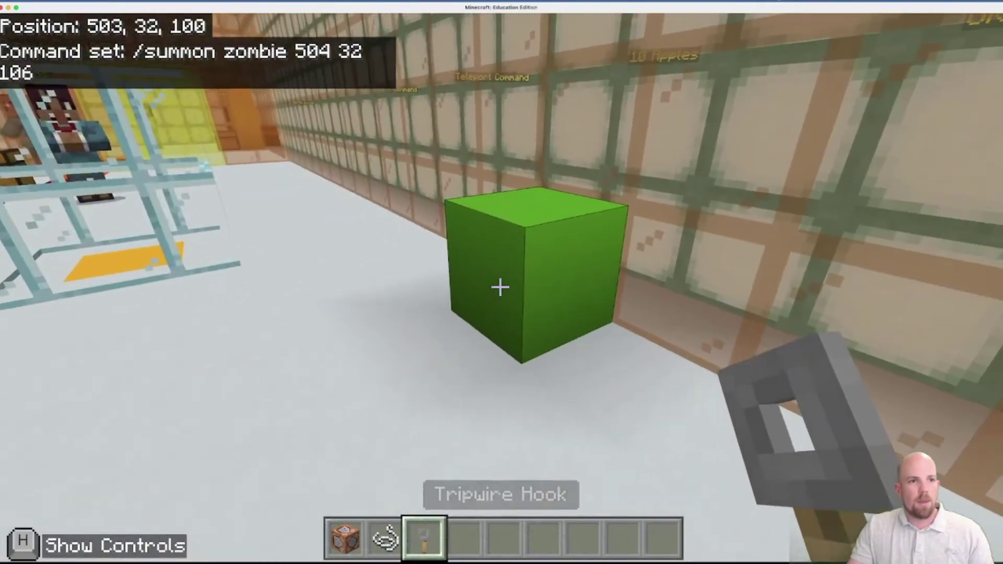
Step: Stretch string between the two hooks, removing stray pieces, then pause the game
key("4")
scroll(501, 287, "up", 2)
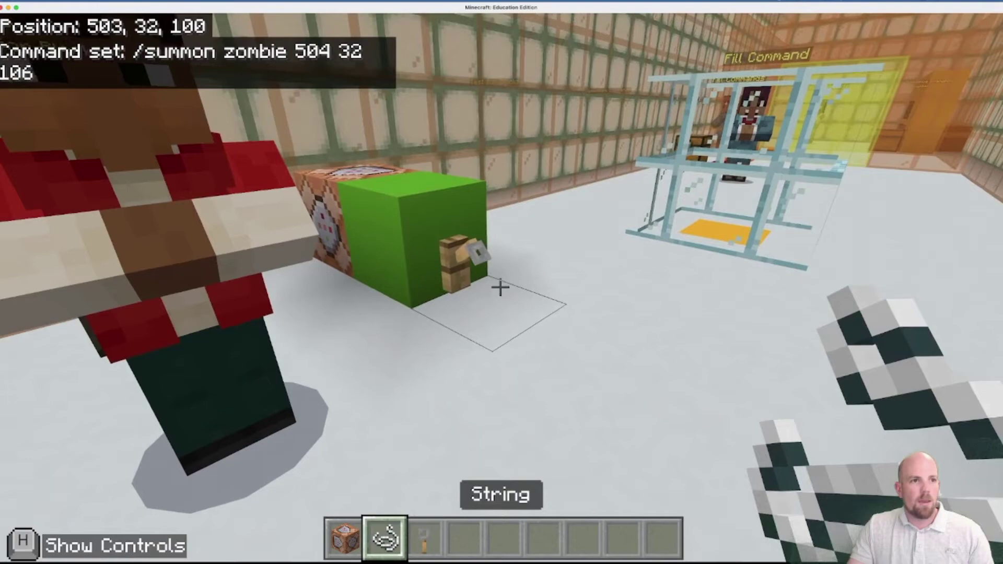
right_click(501, 286)
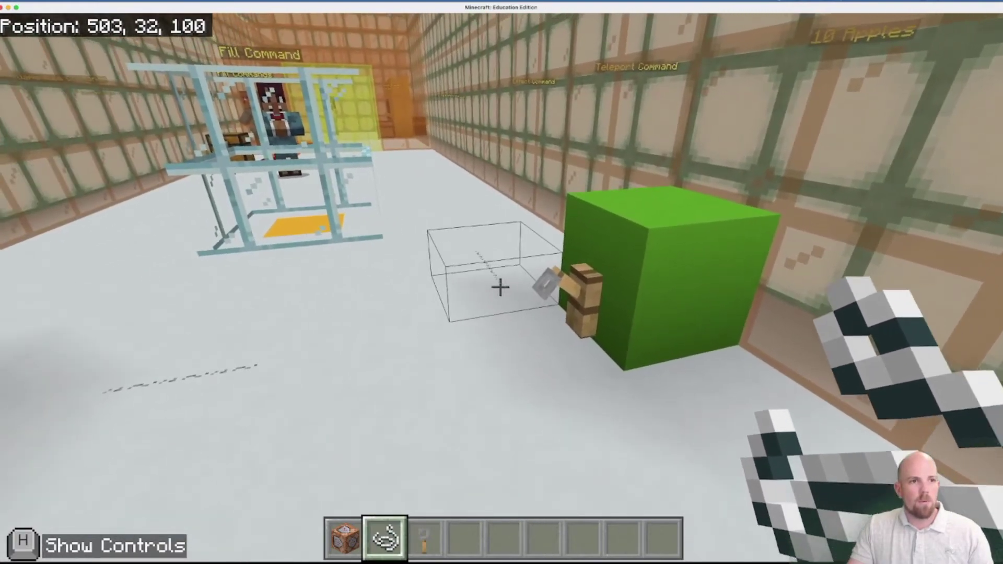
left_click(501, 287)
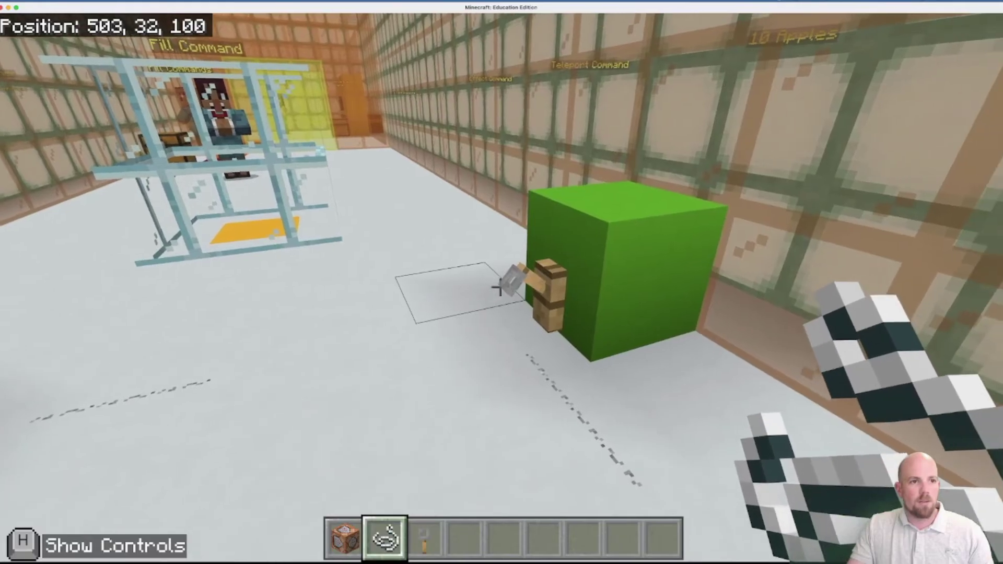
right_click(501, 288)
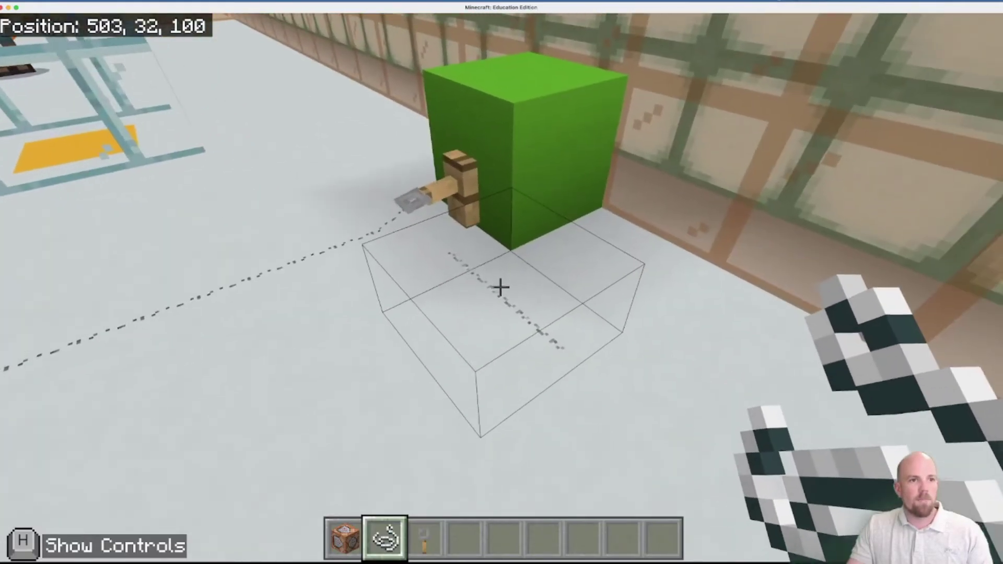
left_click(501, 288)
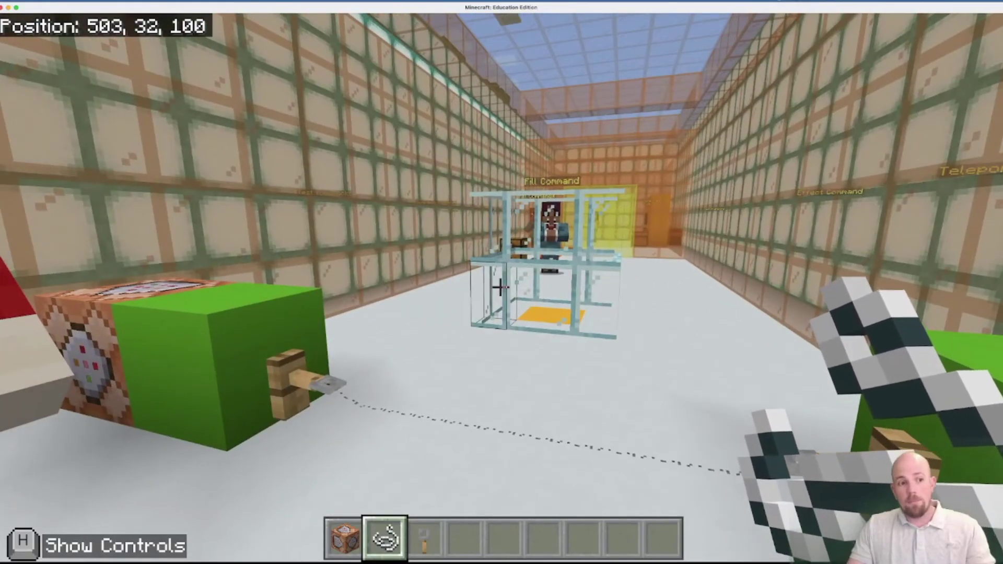
key("Escape")
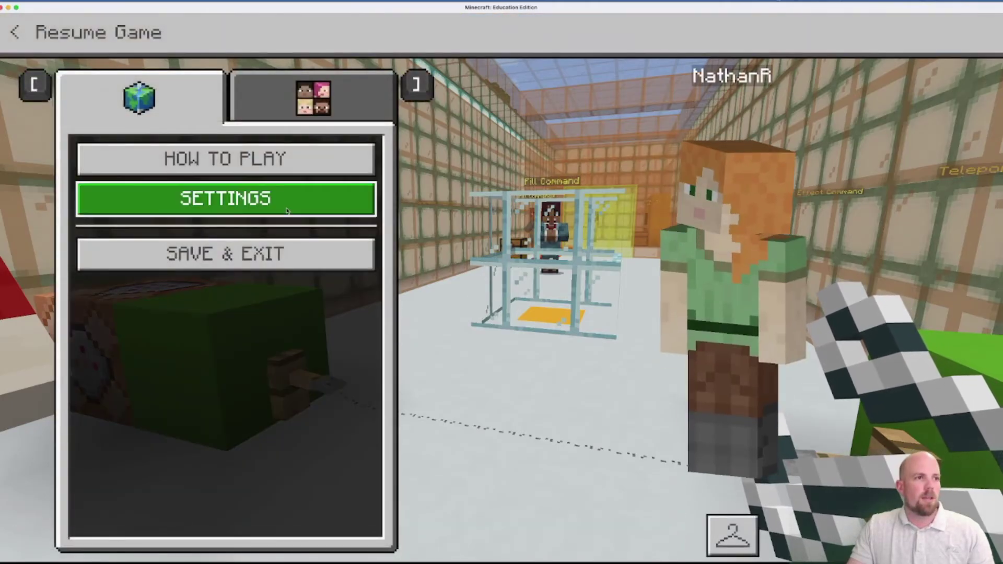
left_click(286, 204)
scroll(528, 267, "down", 5)
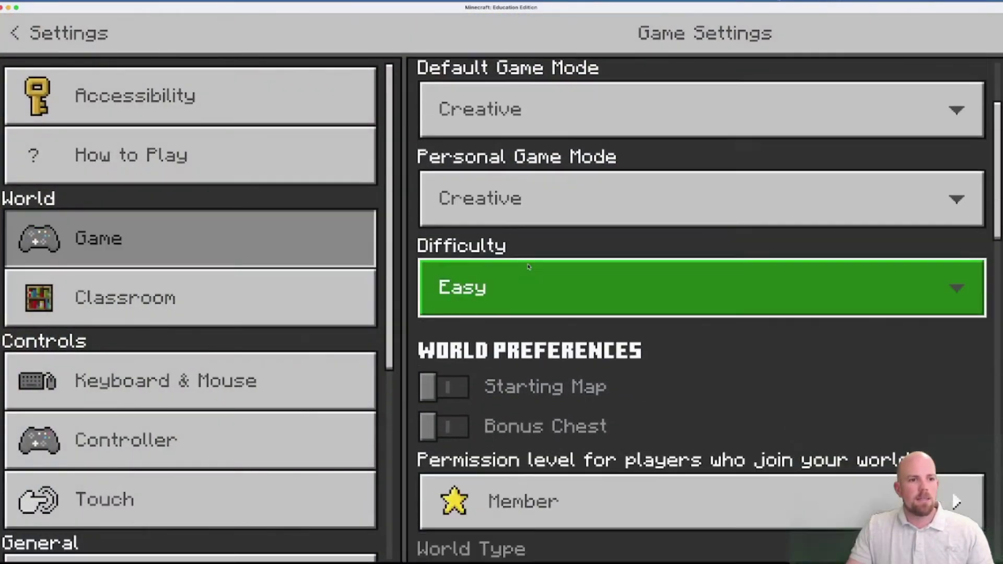
scroll(528, 267, "down", 10)
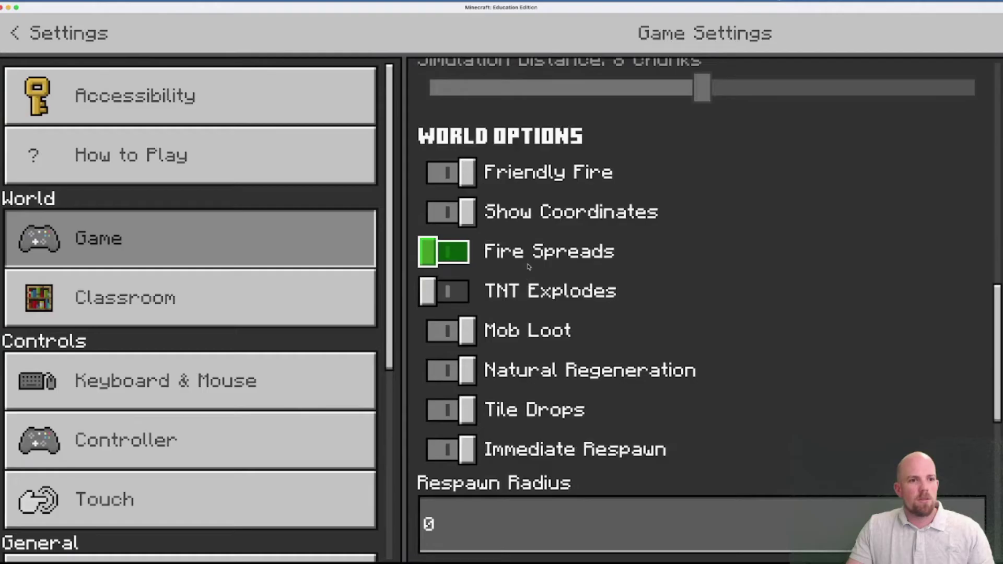
scroll(482, 345, "down", 10)
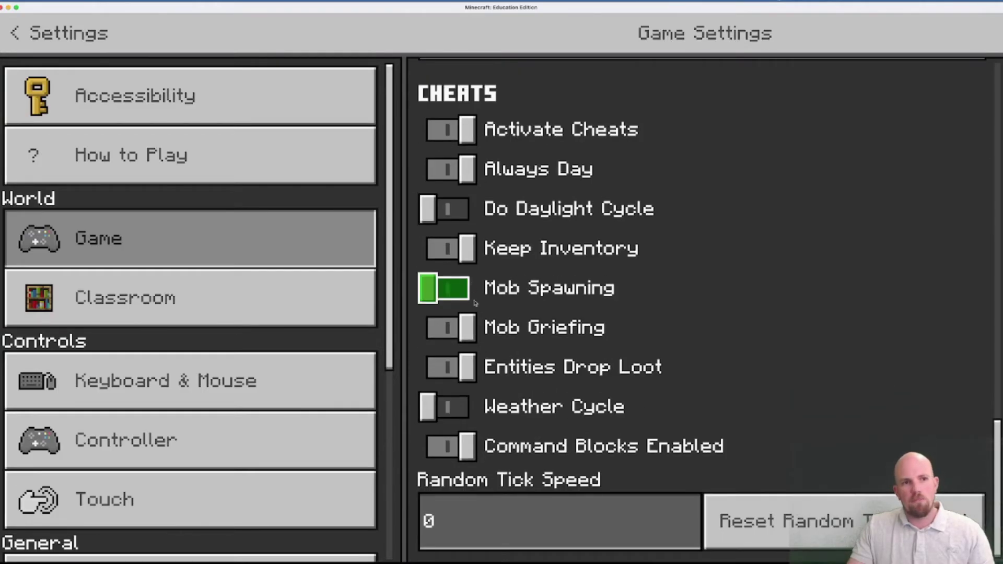
left_click(120, 294)
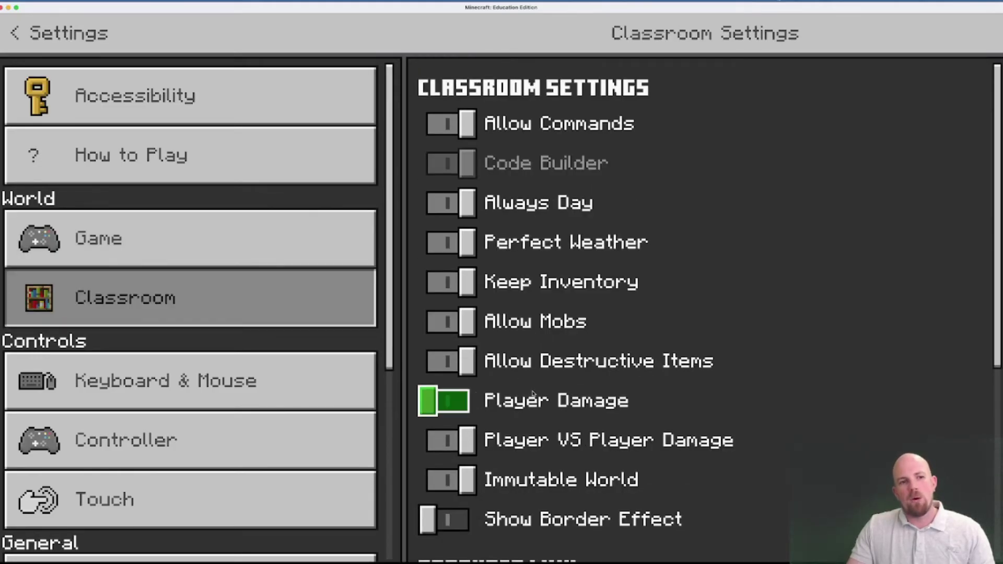
left_click(10, 40)
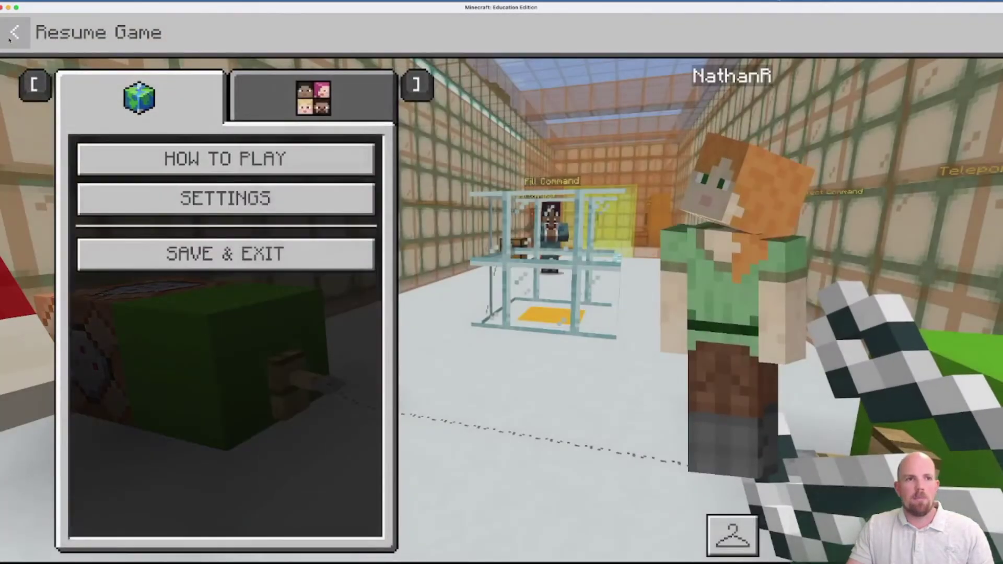
Step: Resume play and cross the tripwire to spawn a zombie inside the glass cage
key("Escape")
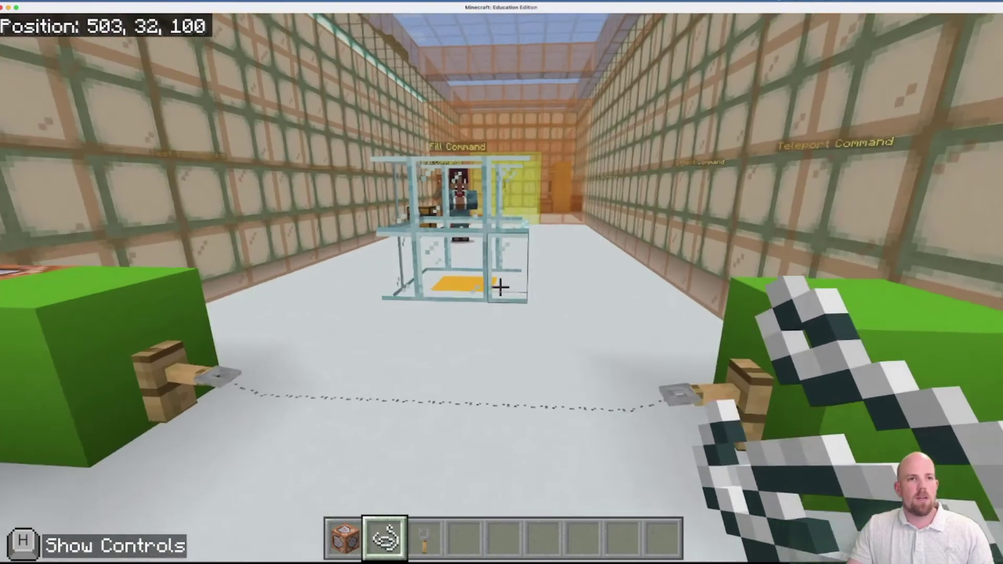
key("w")
key("w")
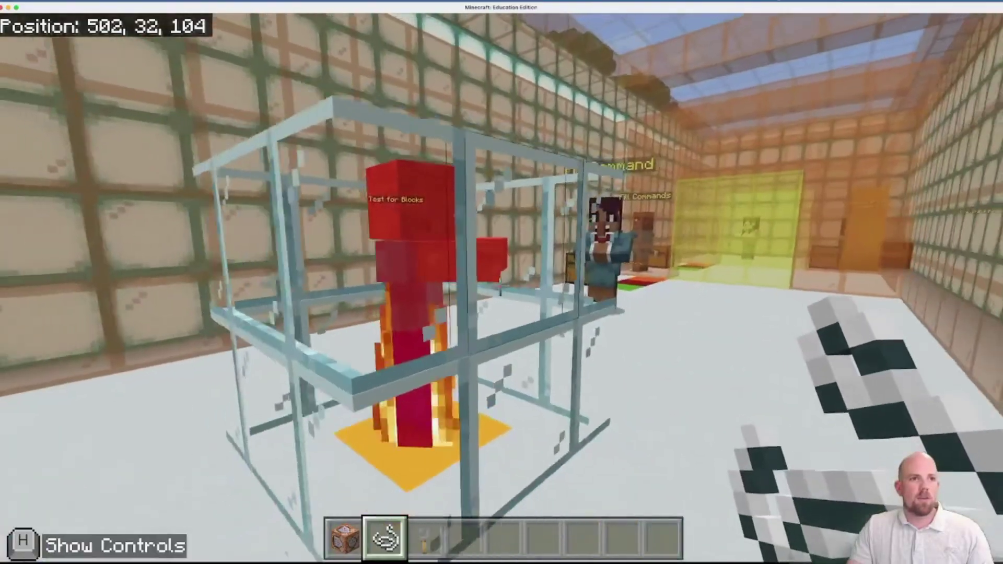
key("w")
key("w")
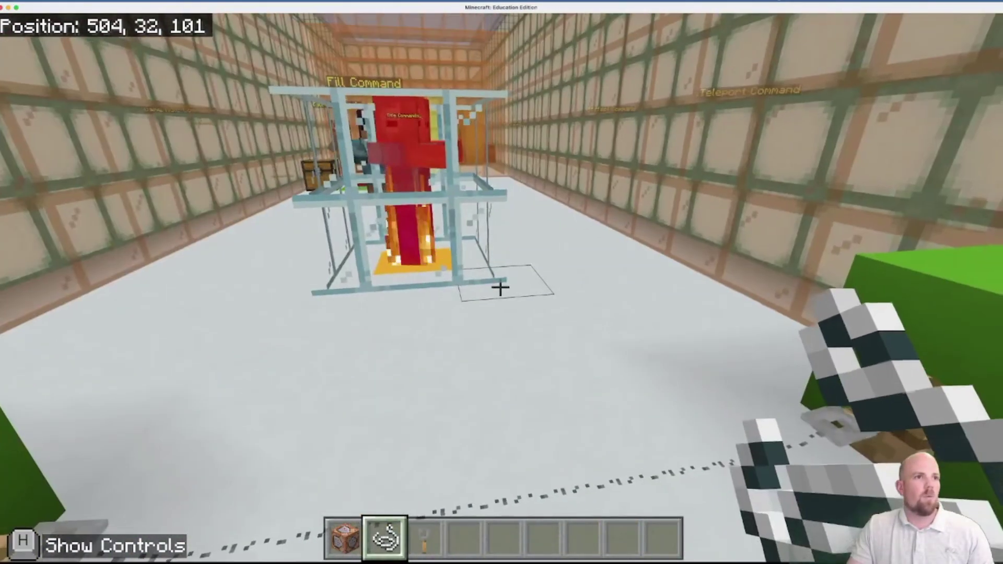
key("w")
key("s")
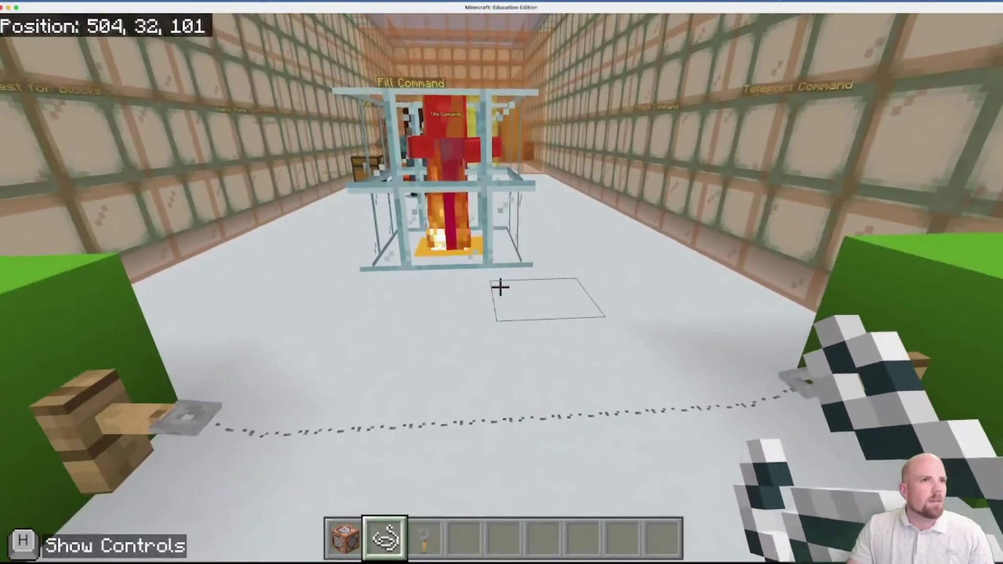
key("w")
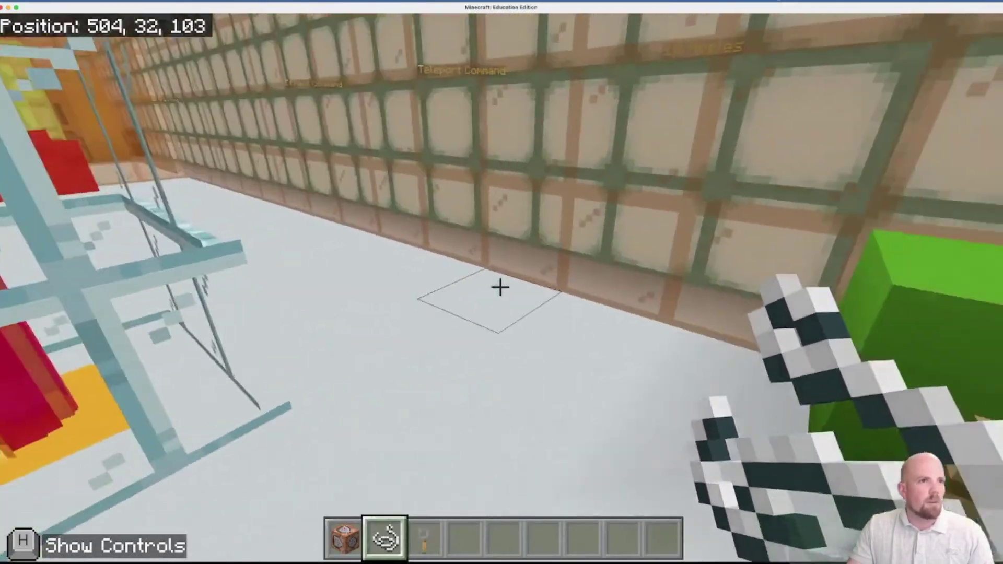
key("a")
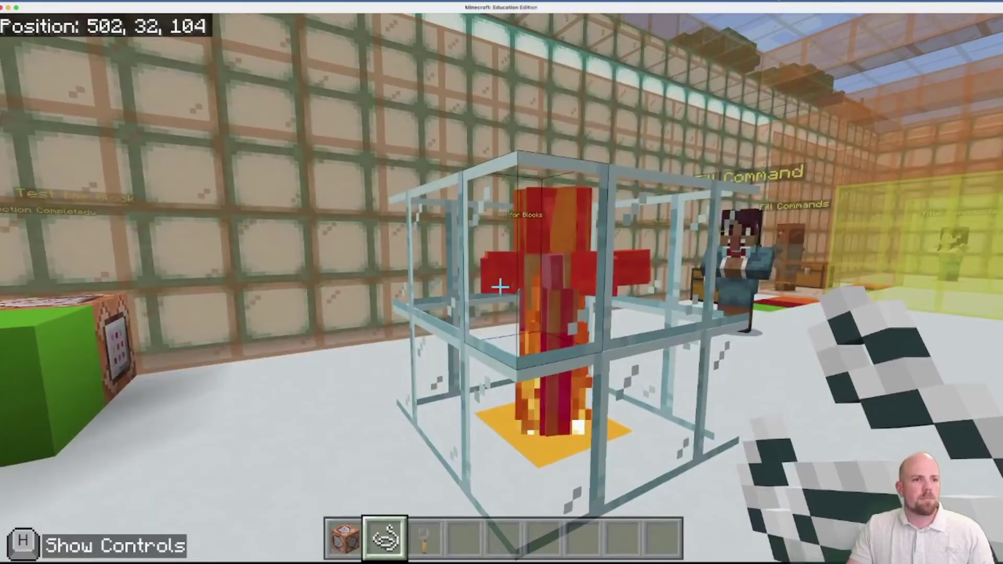